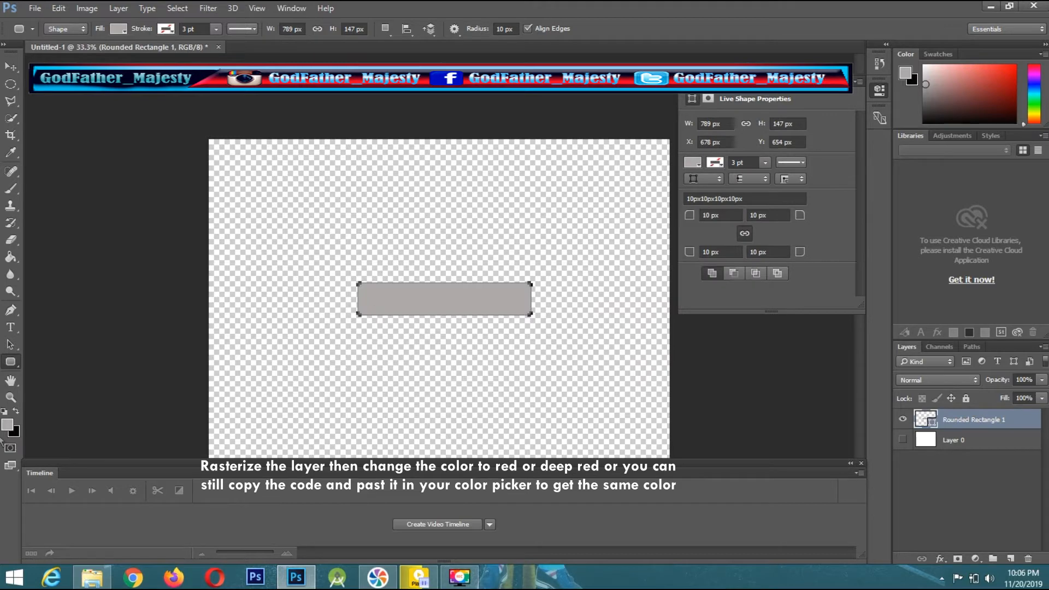
Rasterize the grey rounded rectangle's layer and fill the shape with red #d10e0e
click(8, 424)
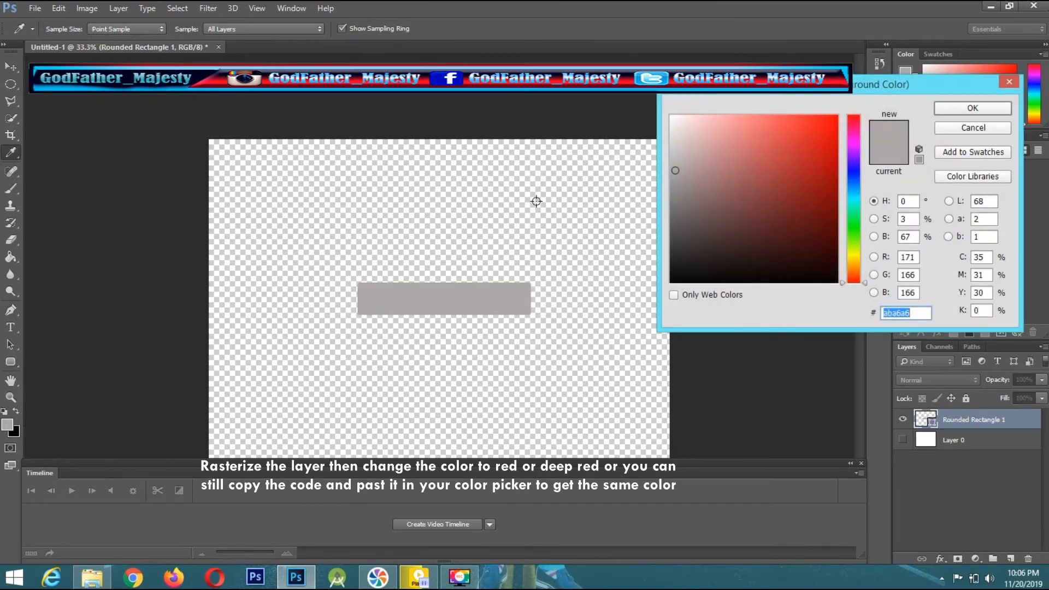
click(826, 145)
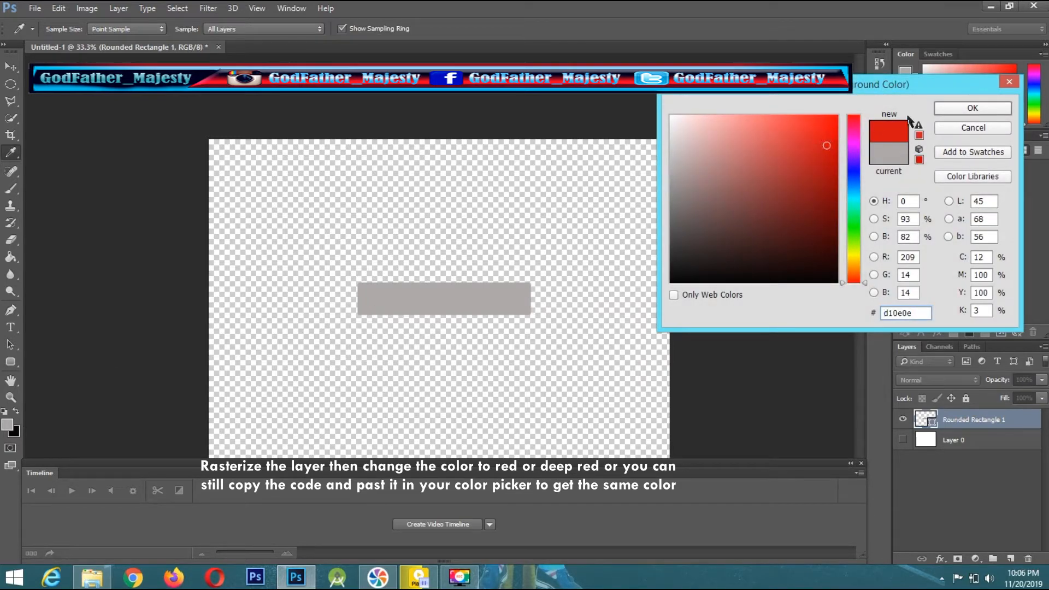
click(941, 108)
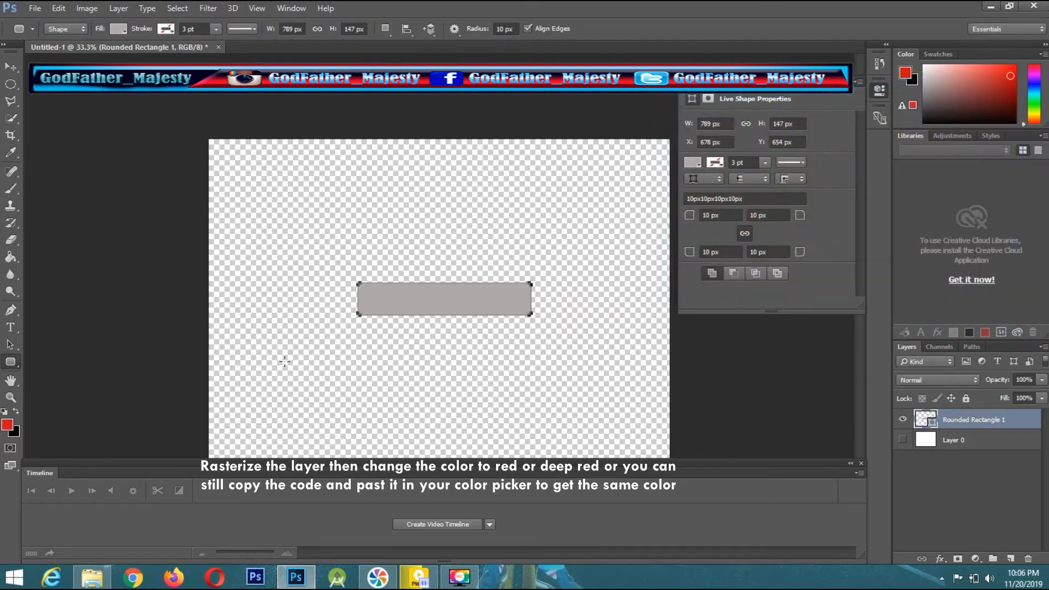
right_click(950, 416)
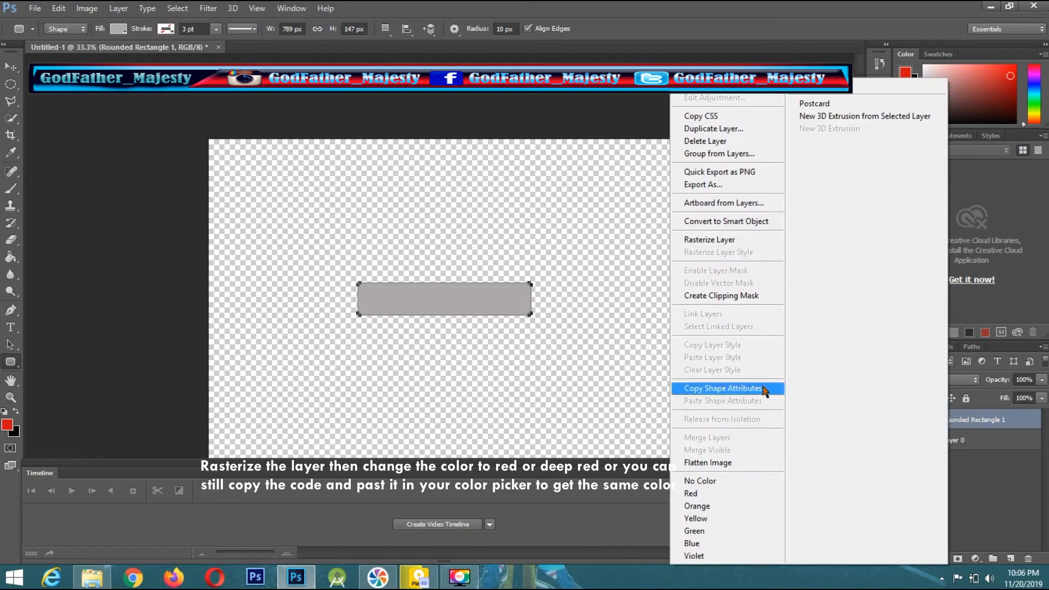
click(710, 240)
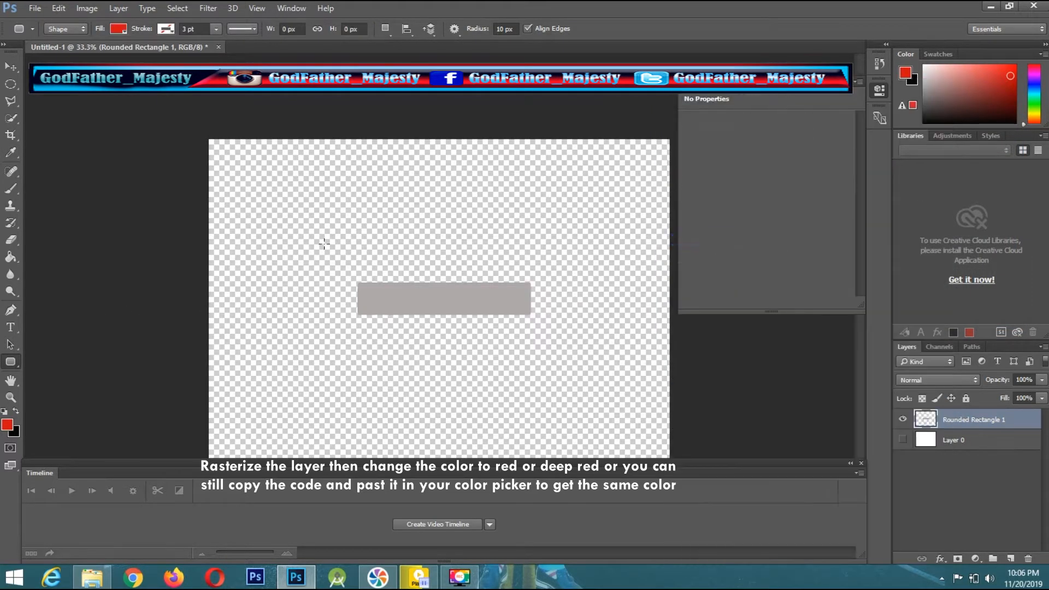
click(11, 257)
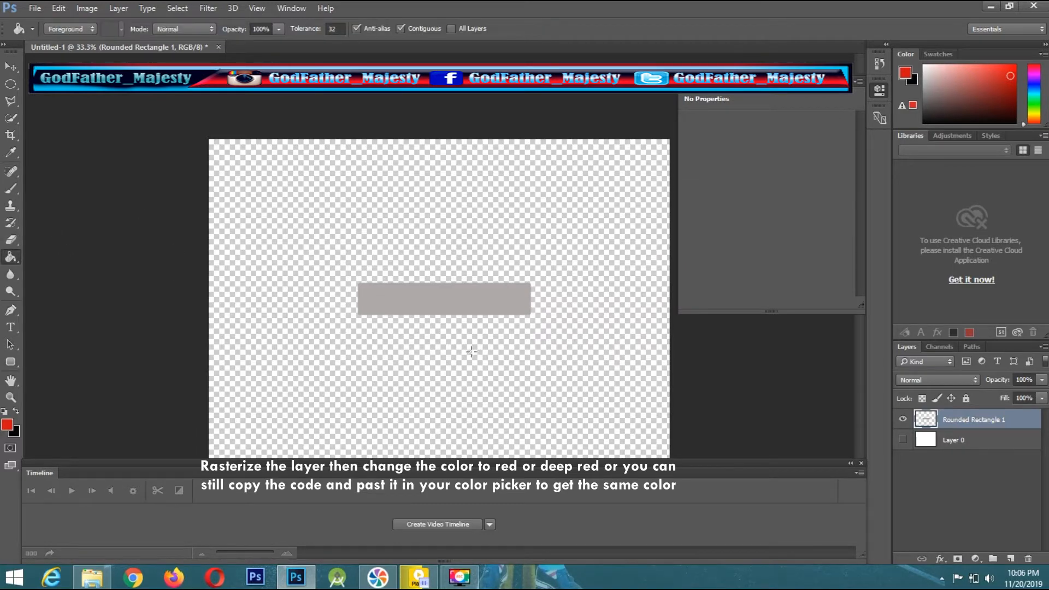
click(442, 307)
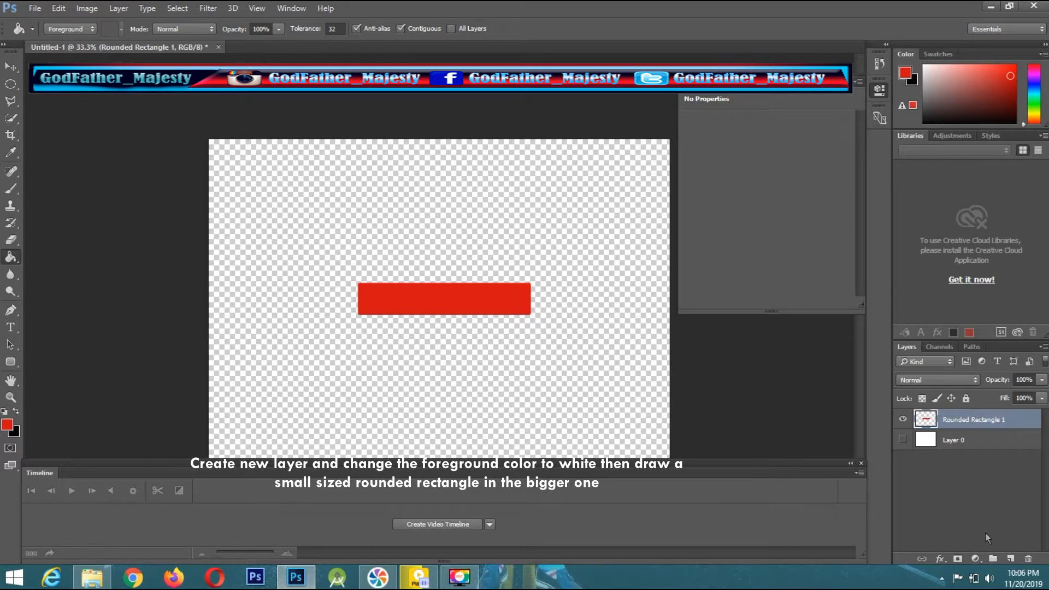
On a new layer, draw a white #fefdfd rounded rectangle about 129 × 99 px and position it at the red bar's left end, about X 720, Y 678 px
click(1008, 558)
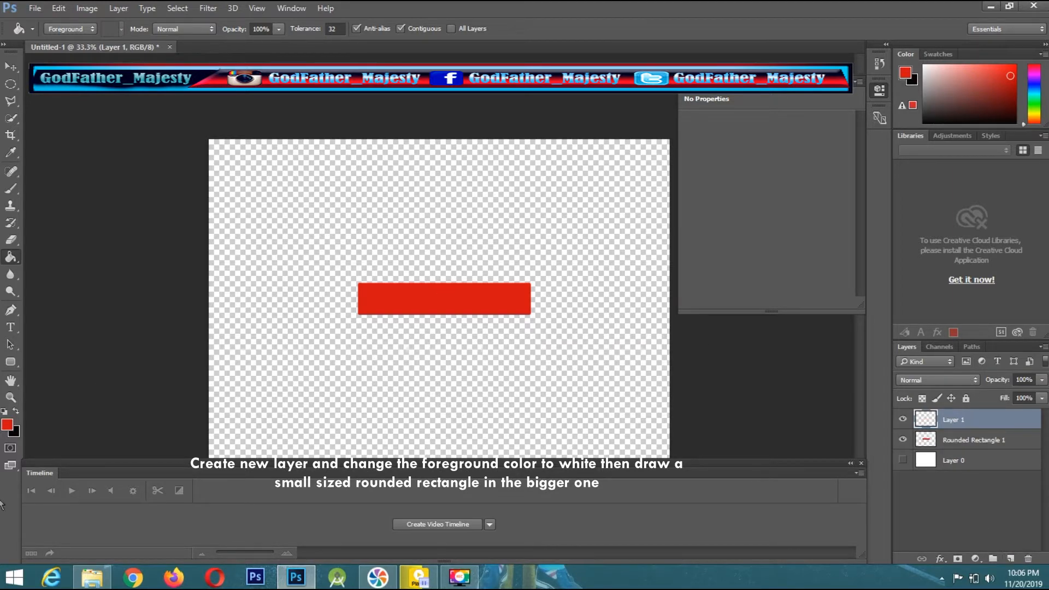
click(7, 425)
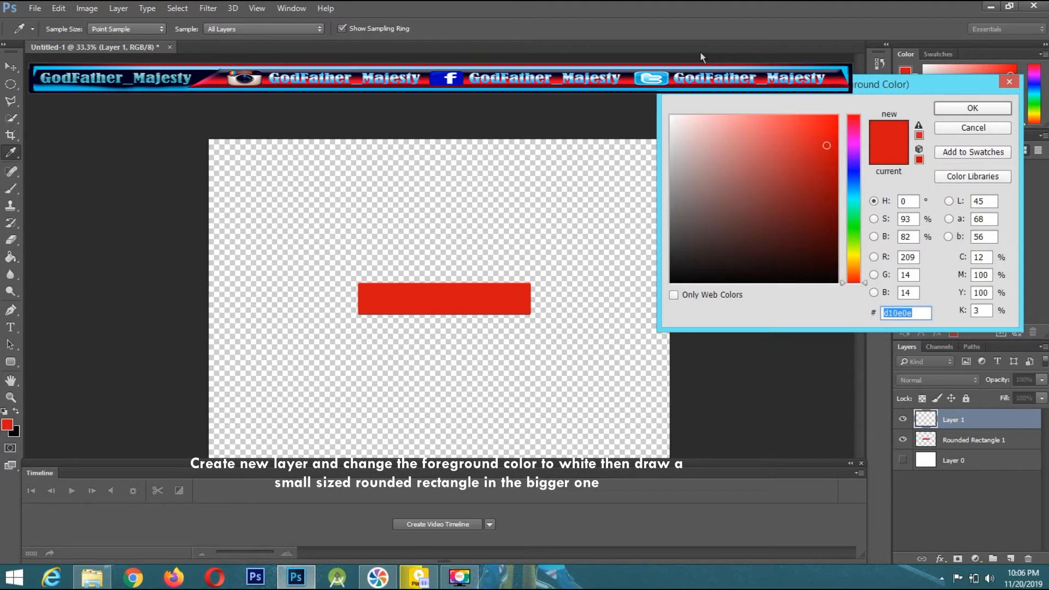
click(671, 116)
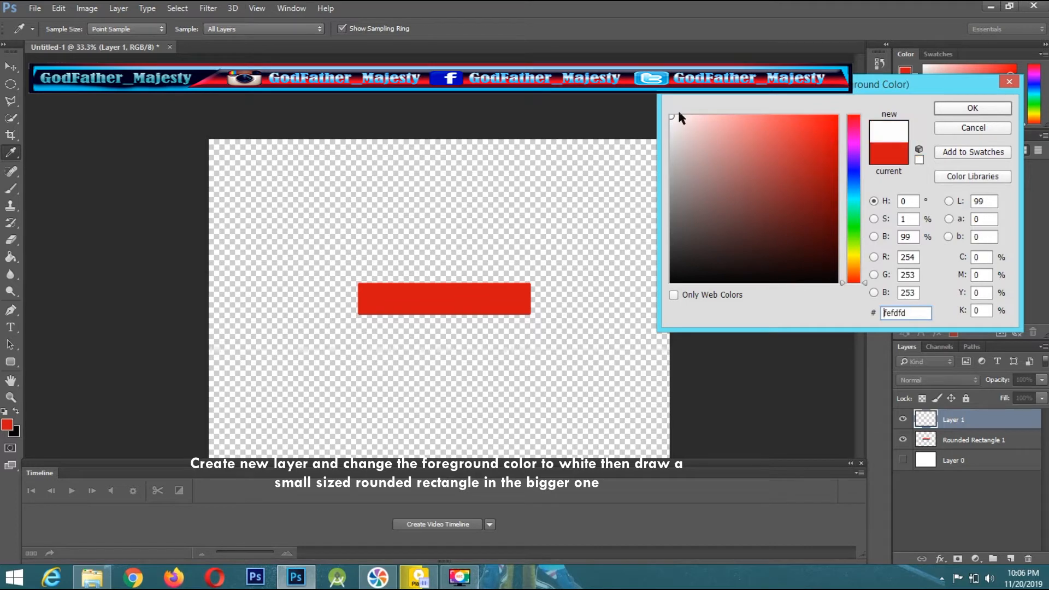
click(941, 110)
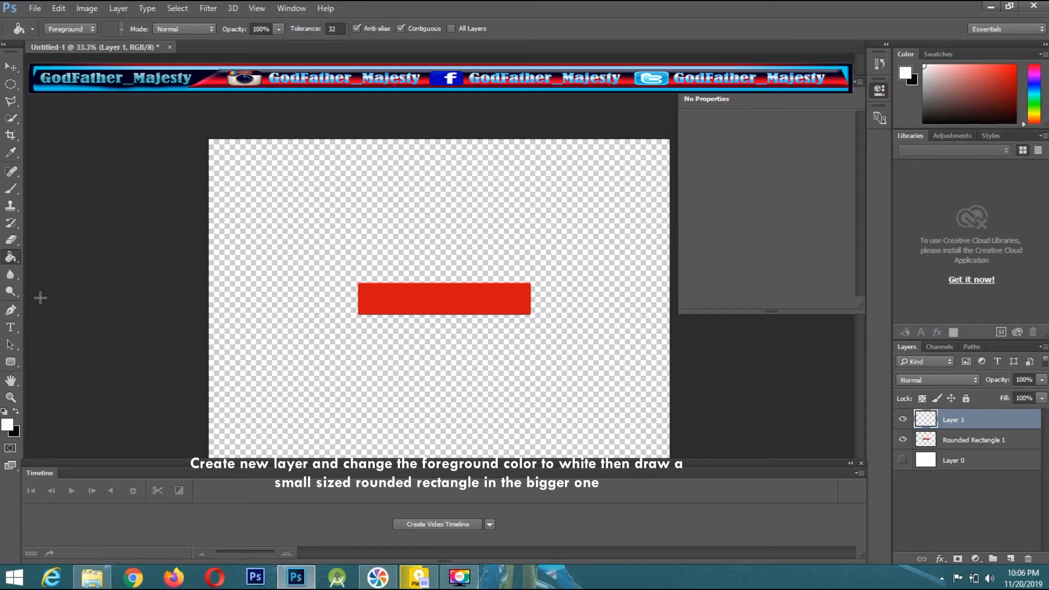
click(10, 362)
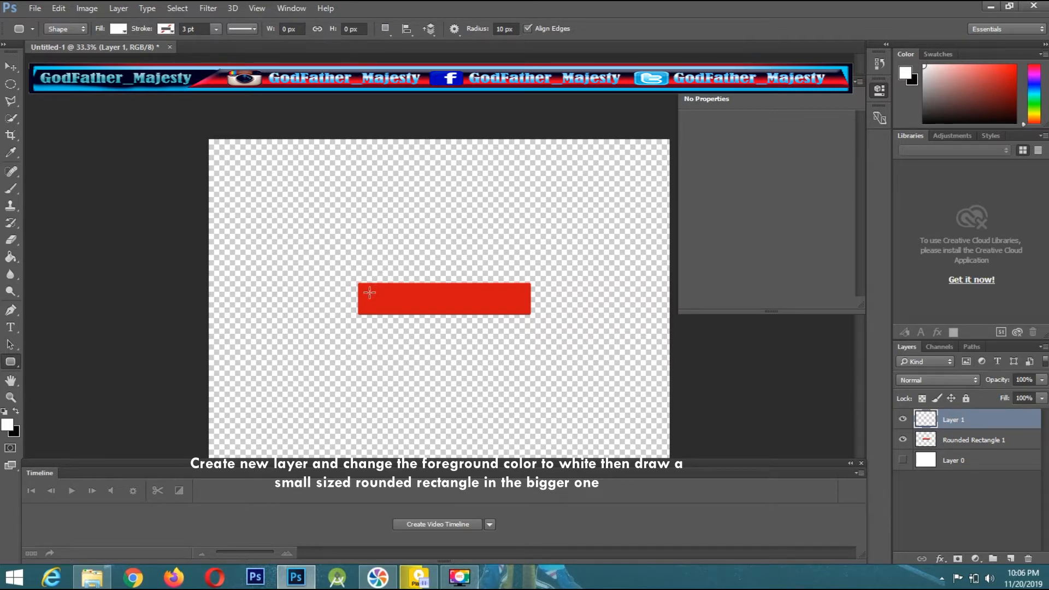
drag(369, 290, 396, 312)
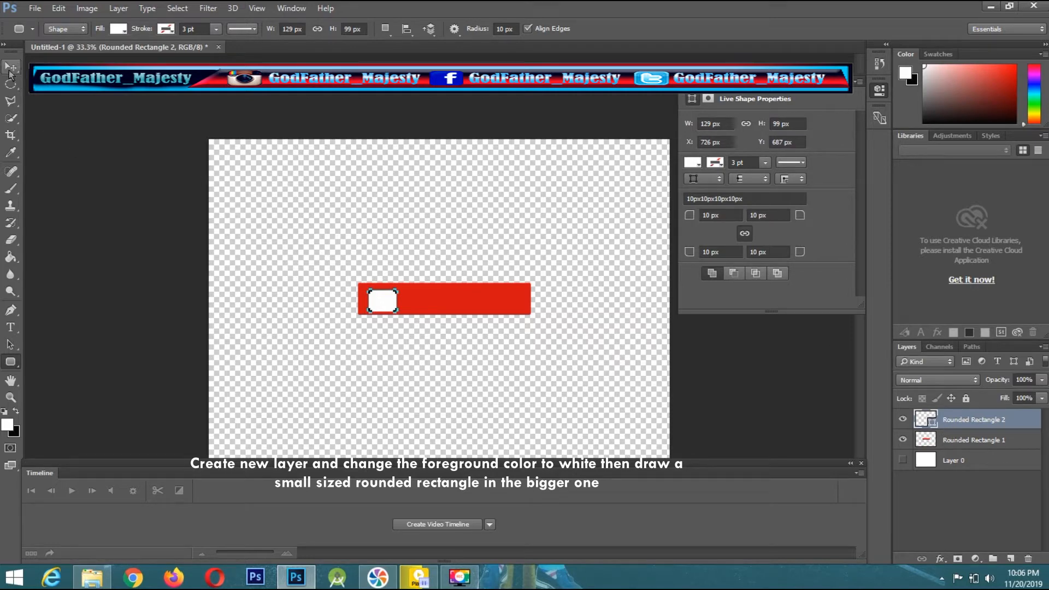
click(10, 68)
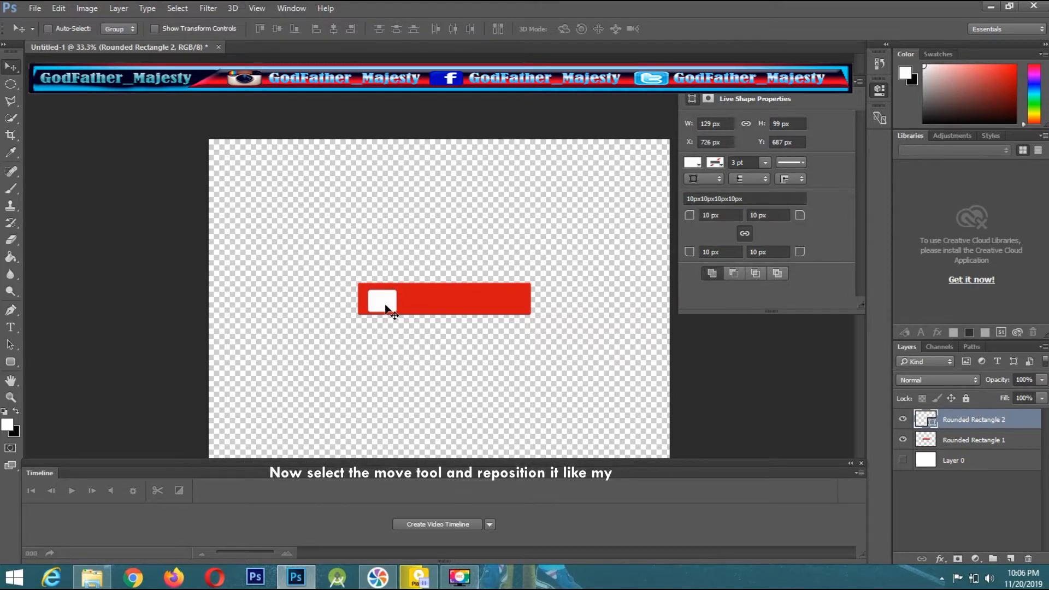
drag(385, 309, 385, 305)
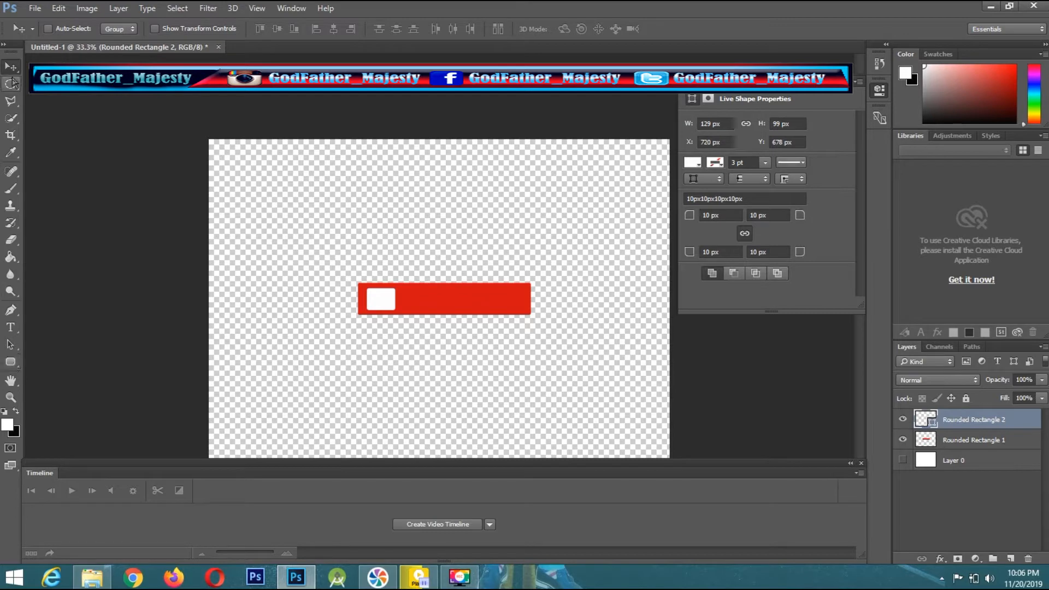
Add a new empty layer above the small white rounded rectangle and activate the Polygonal Lasso tool
click(12, 101)
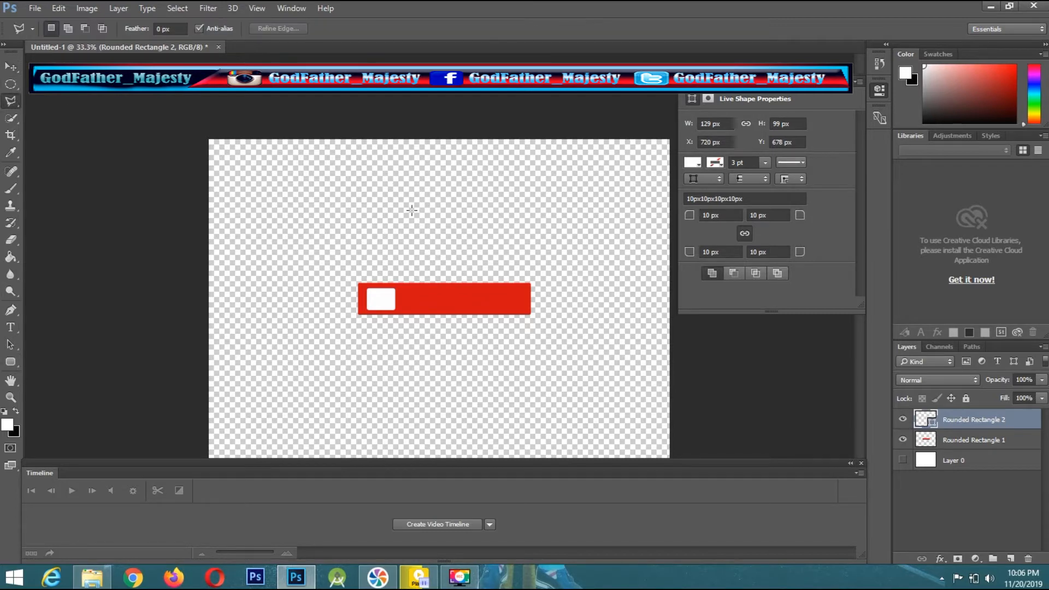
click(1010, 559)
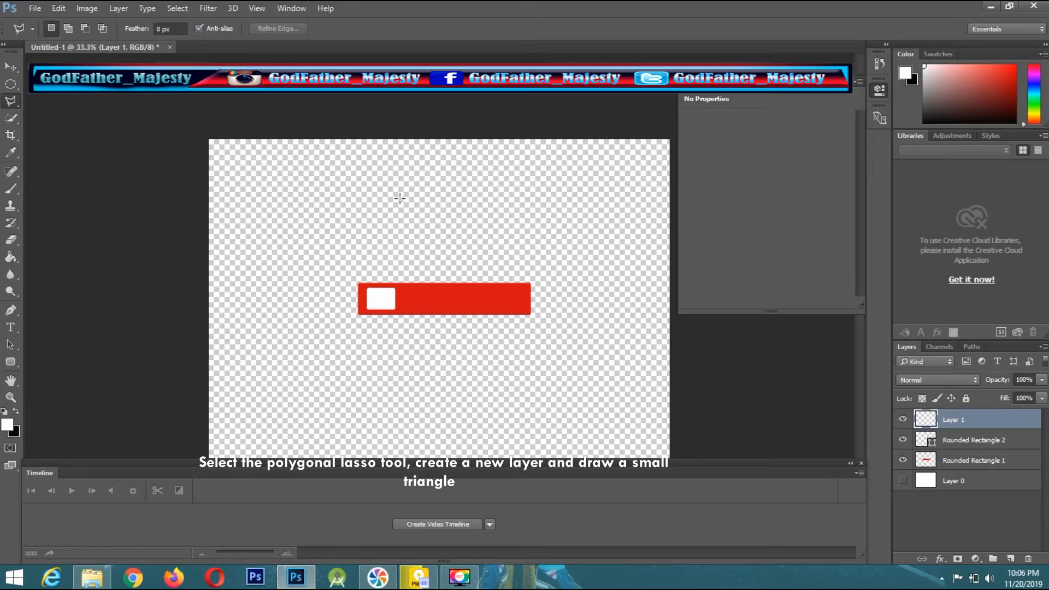
click(400, 199)
click(400, 216)
click(398, 203)
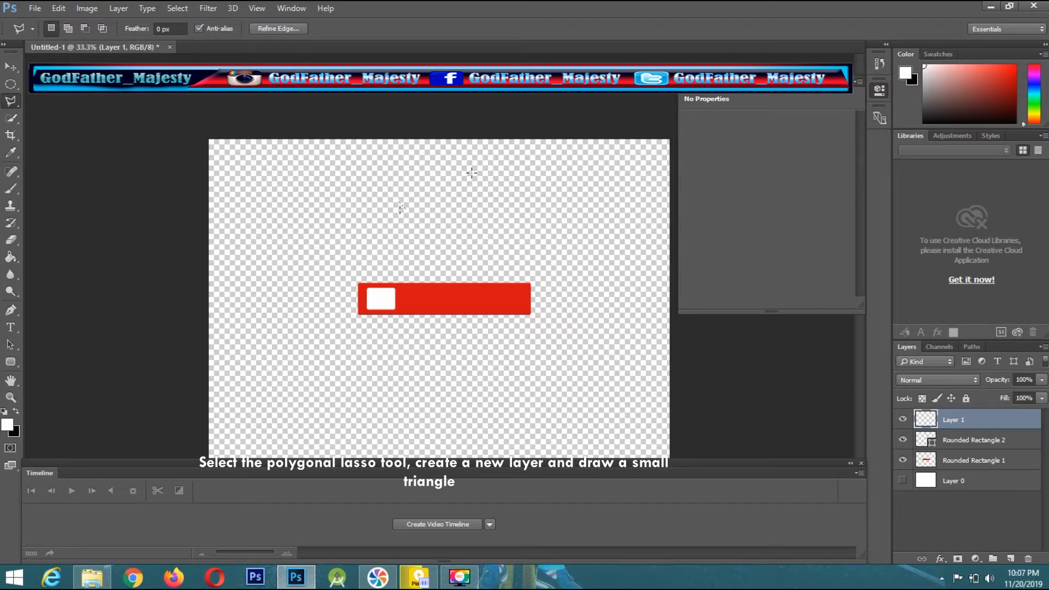
key(ctrl+d)
Outline a small right-pointing triangle above the bar with the Polygonal Lasso and fill it with the red sampled from the bar
click(416, 203)
click(417, 222)
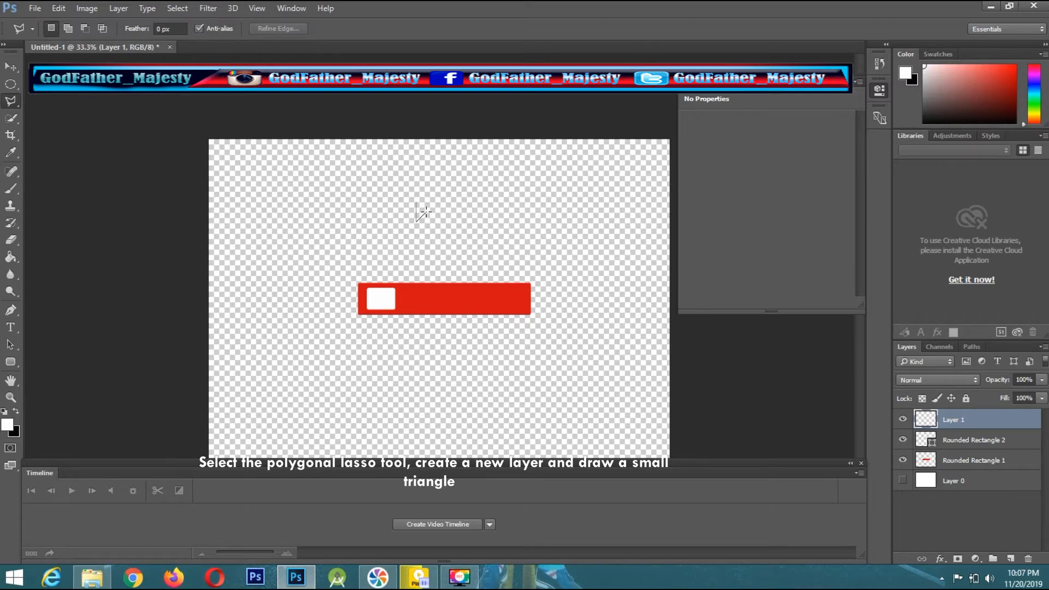
click(425, 212)
click(415, 204)
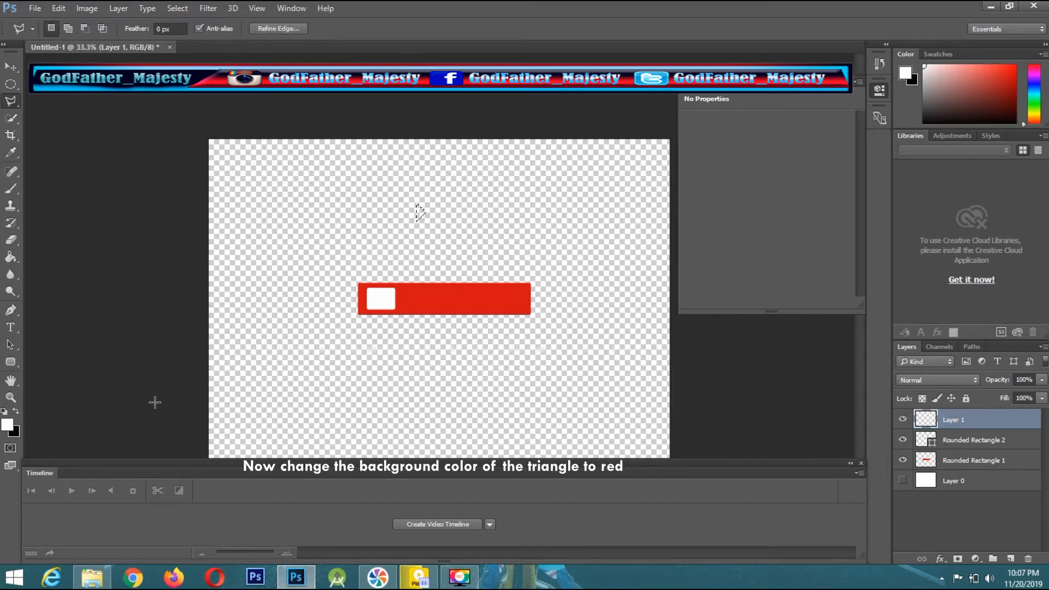
click(7, 424)
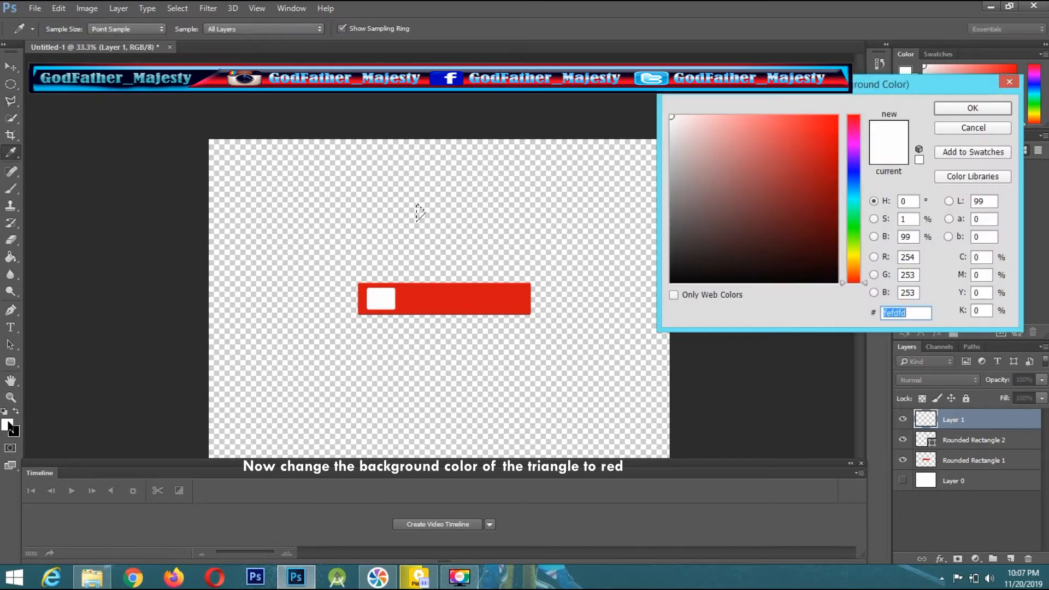
click(503, 300)
click(941, 109)
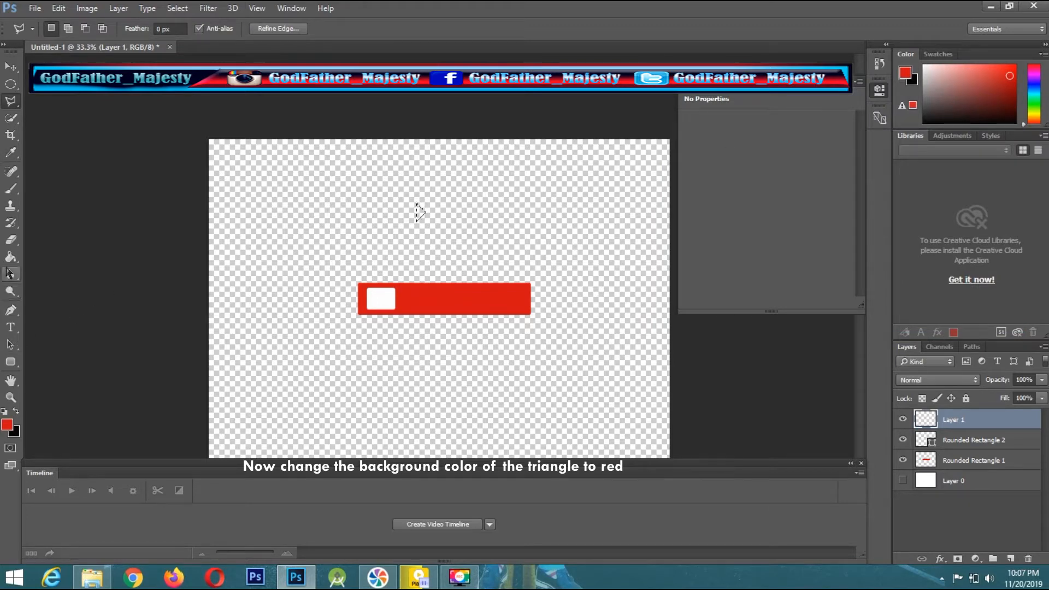
click(11, 257)
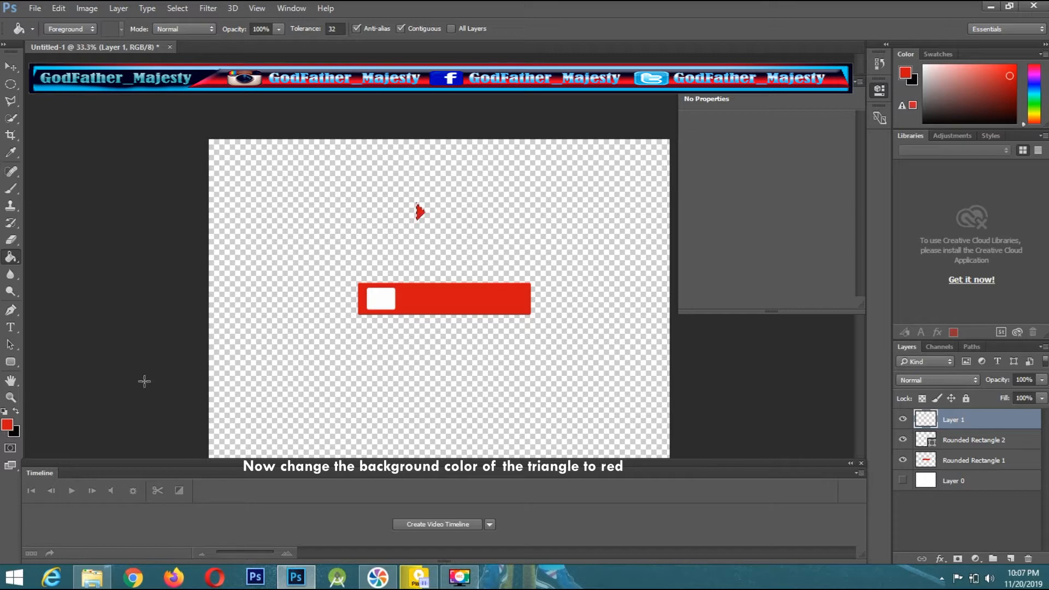
Set the foreground color back to white and collapse the empty shape properties display
click(10, 433)
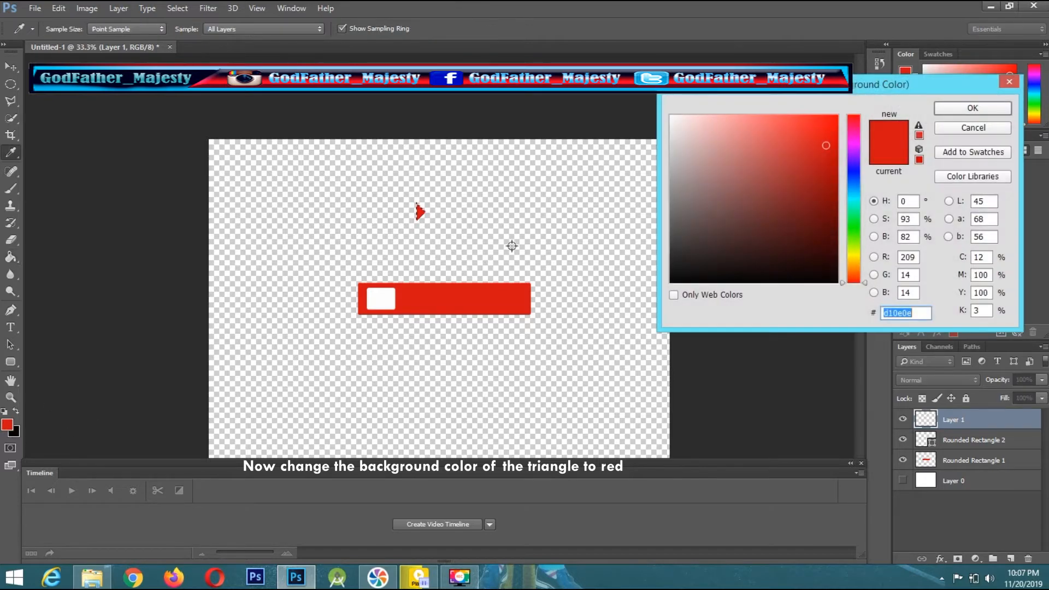
click(671, 116)
click(972, 108)
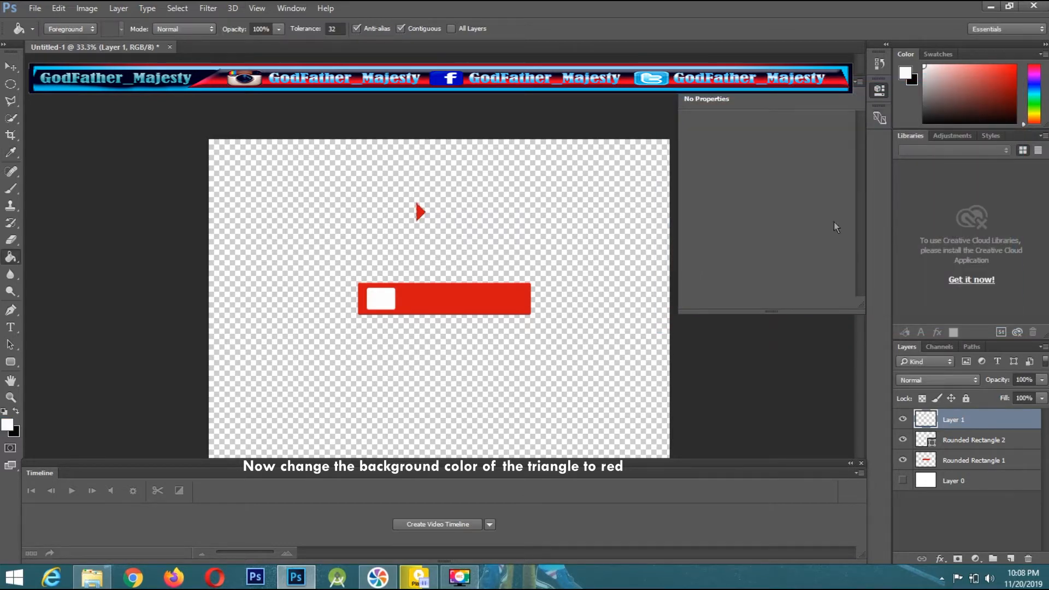
click(879, 89)
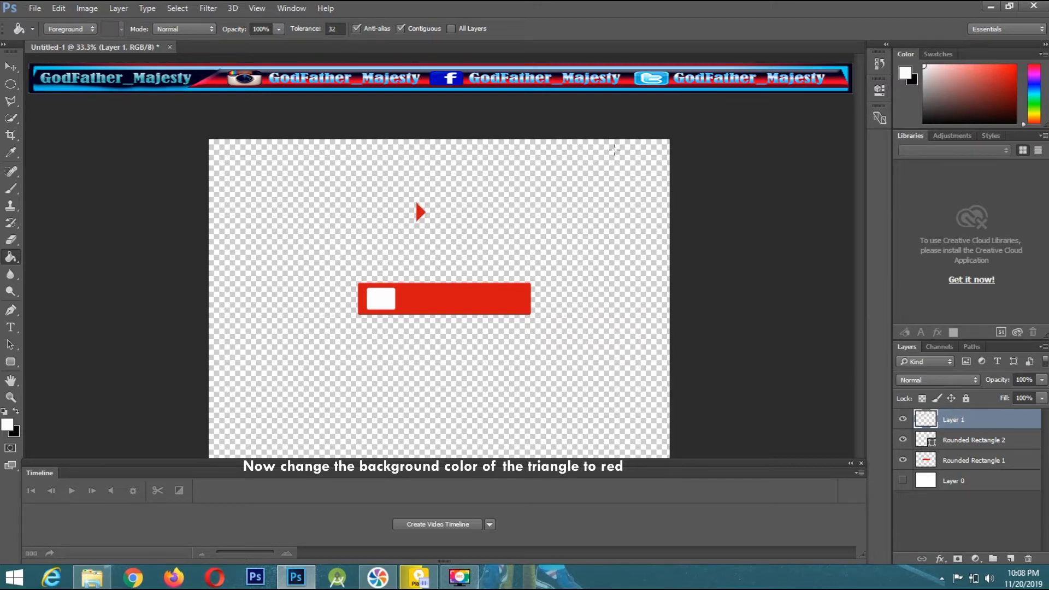
Move the red triangle to the center of the small white rectangle and widen it to about 126.67%
click(11, 66)
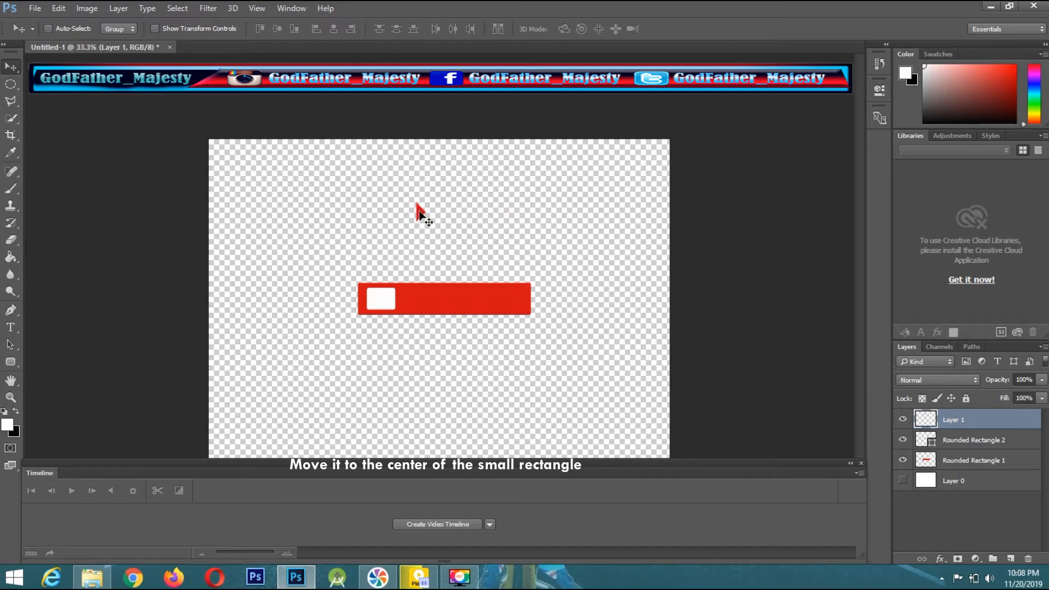
drag(421, 215, 381, 299)
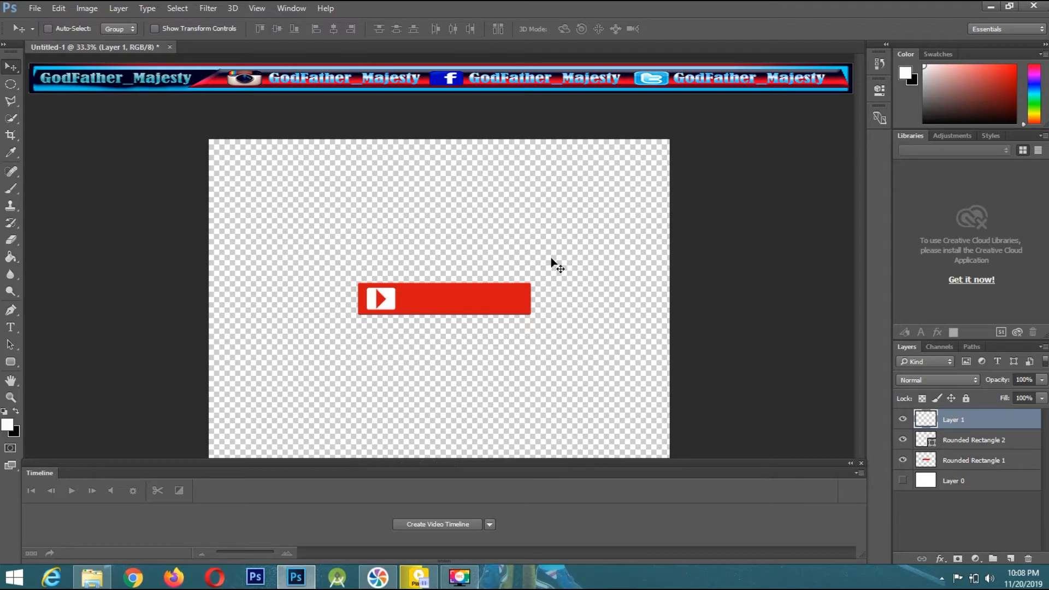
key(ctrl+t)
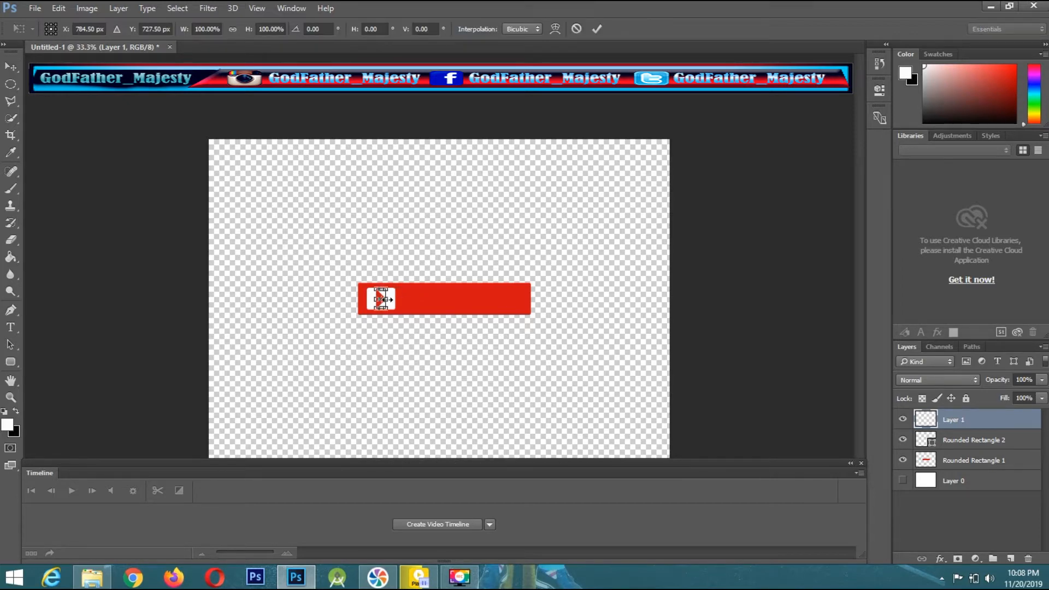
drag(386, 300, 389, 300)
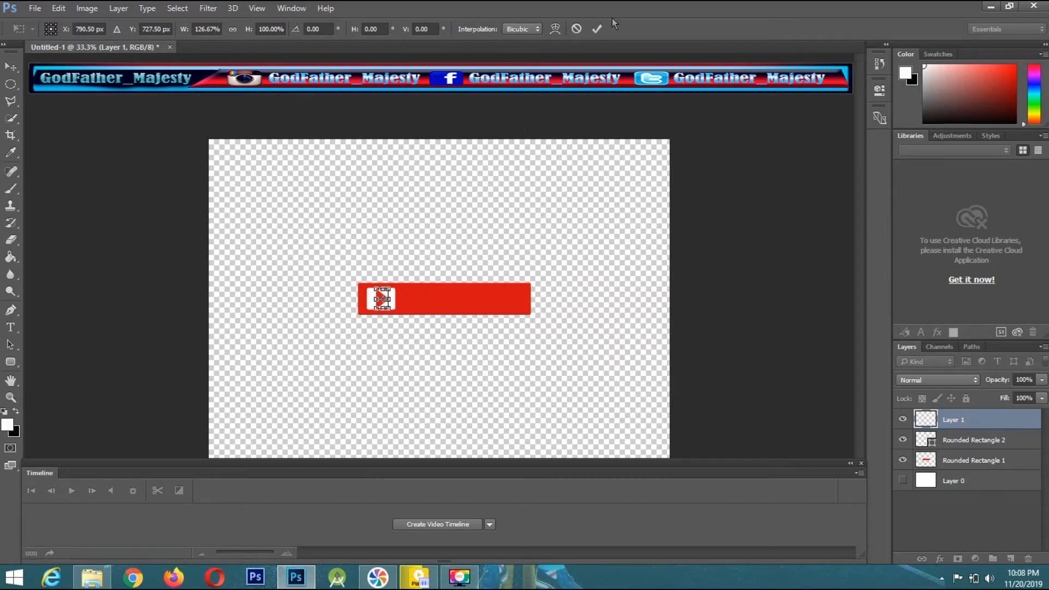
click(598, 29)
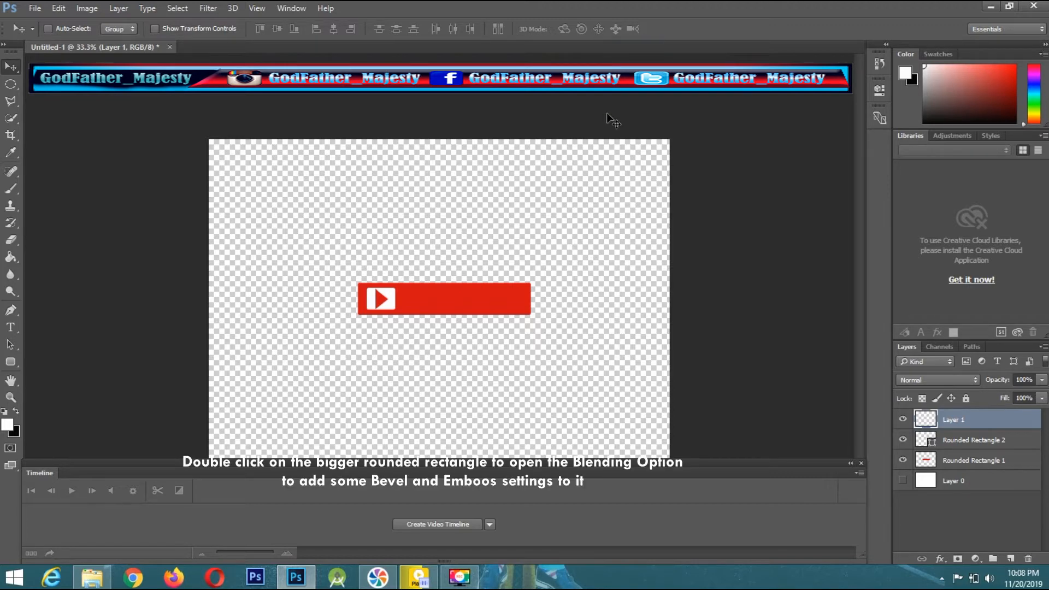
Add a Bevel & Emboss effect to the large red rounded rectangle, reducing the bevel size to about 21 px
double_click(1035, 465)
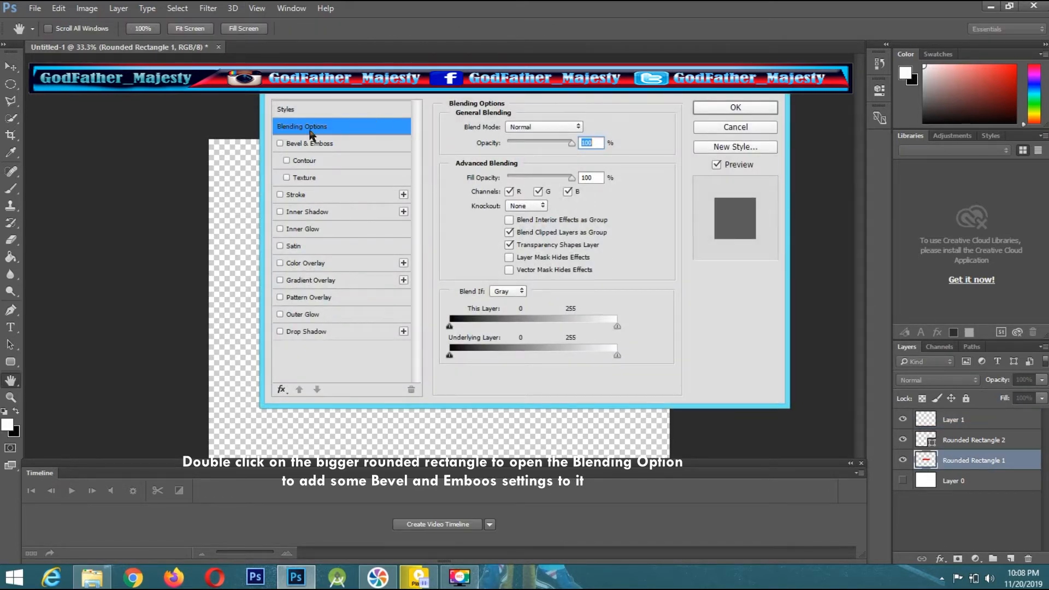
click(302, 145)
drag(454, 91, 674, 118)
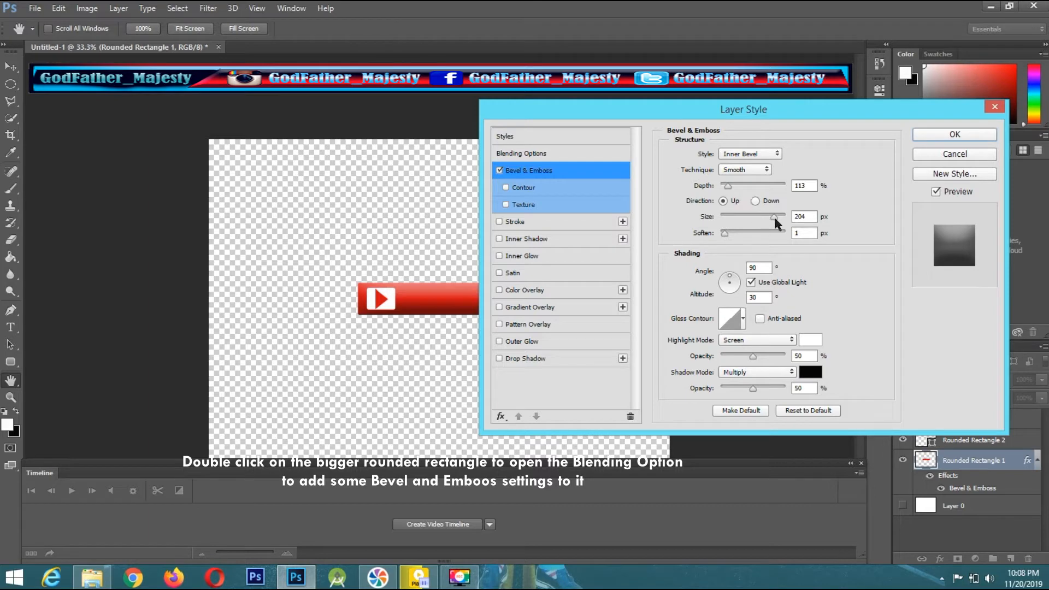
drag(774, 216, 733, 221)
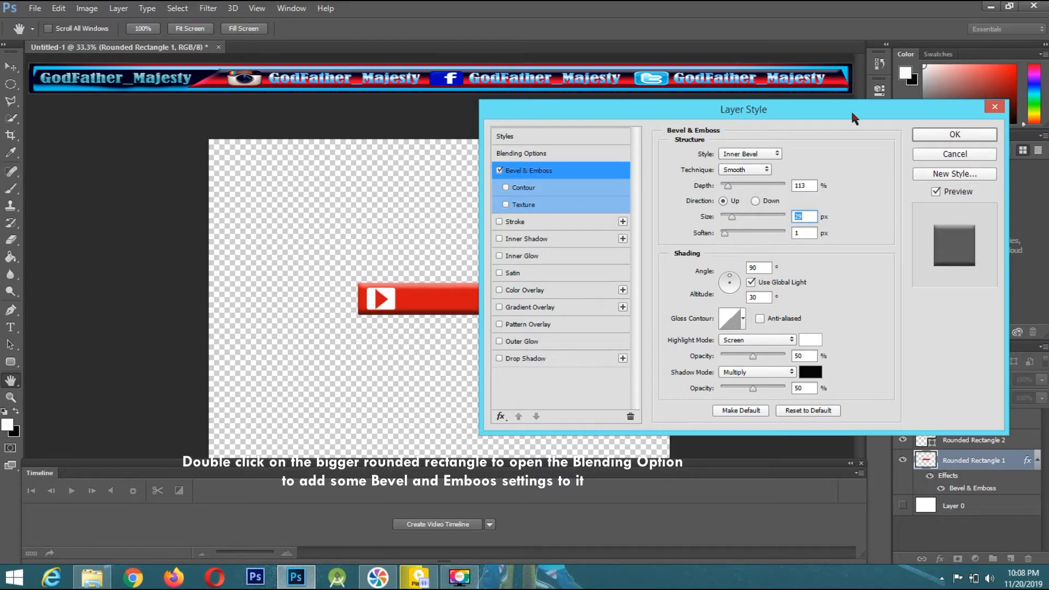
drag(850, 109, 856, 84)
drag(739, 189, 735, 190)
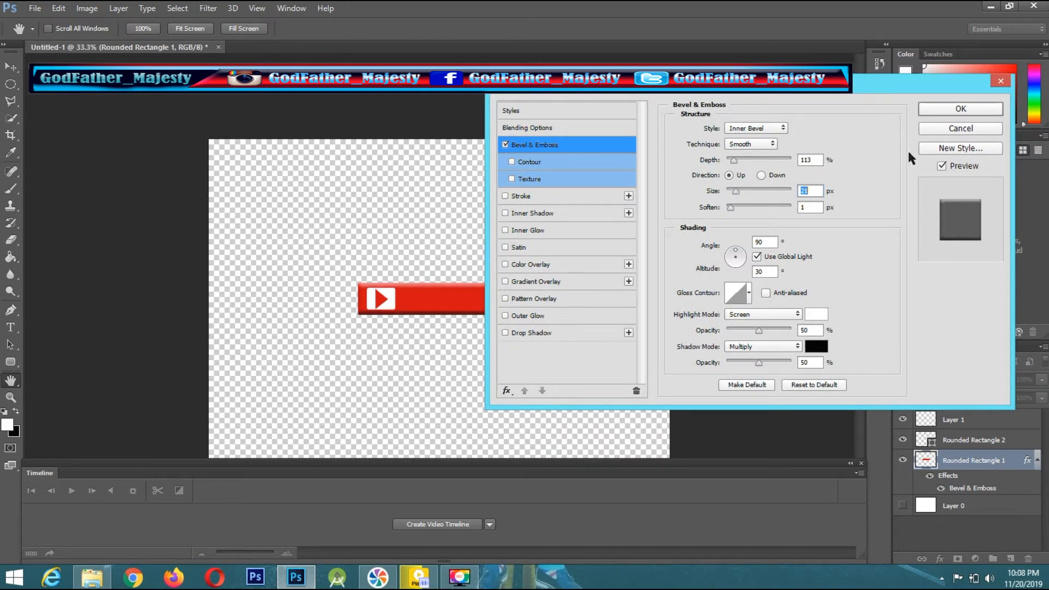
click(937, 110)
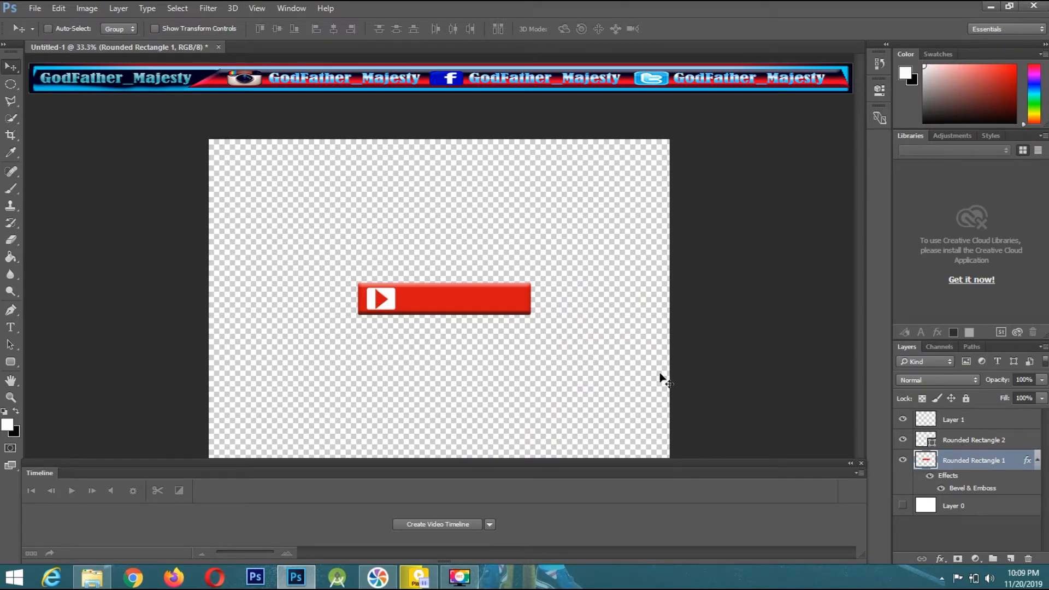
Activate the Type tool and add a new empty layer above the red triangle's layer
click(10, 327)
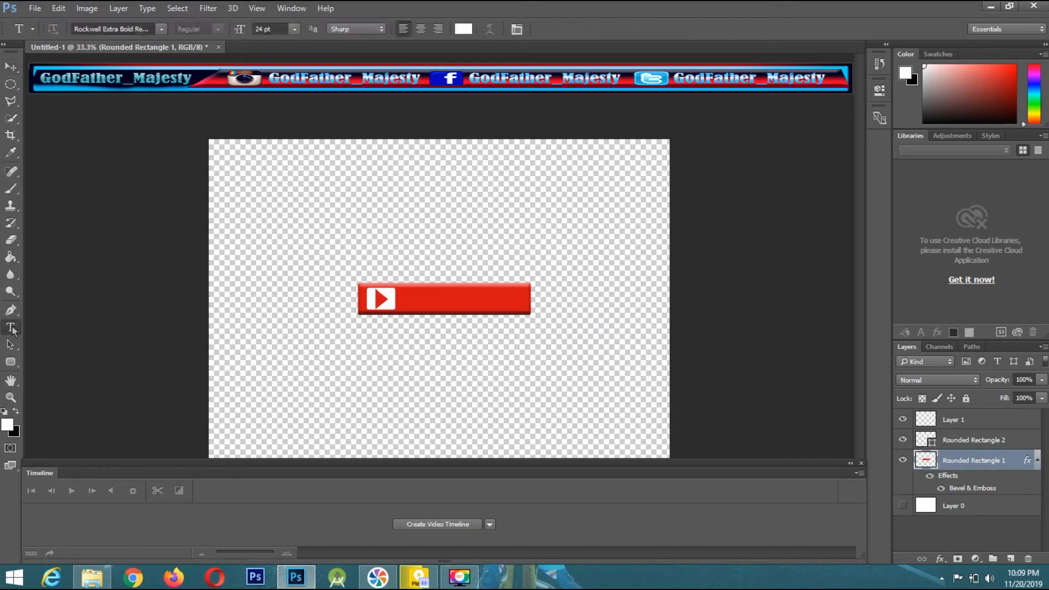
click(979, 422)
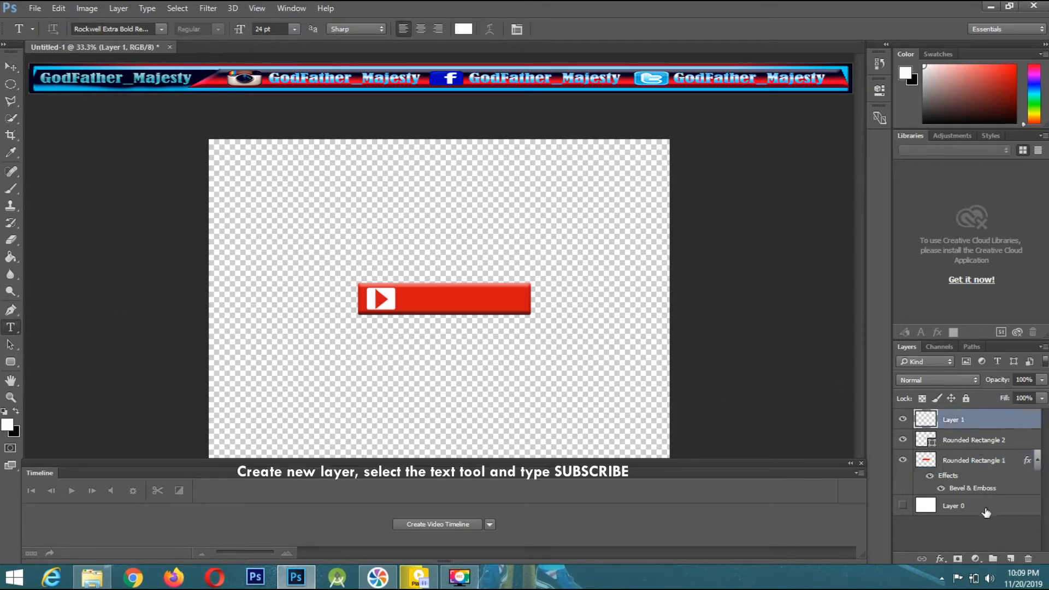
click(1011, 557)
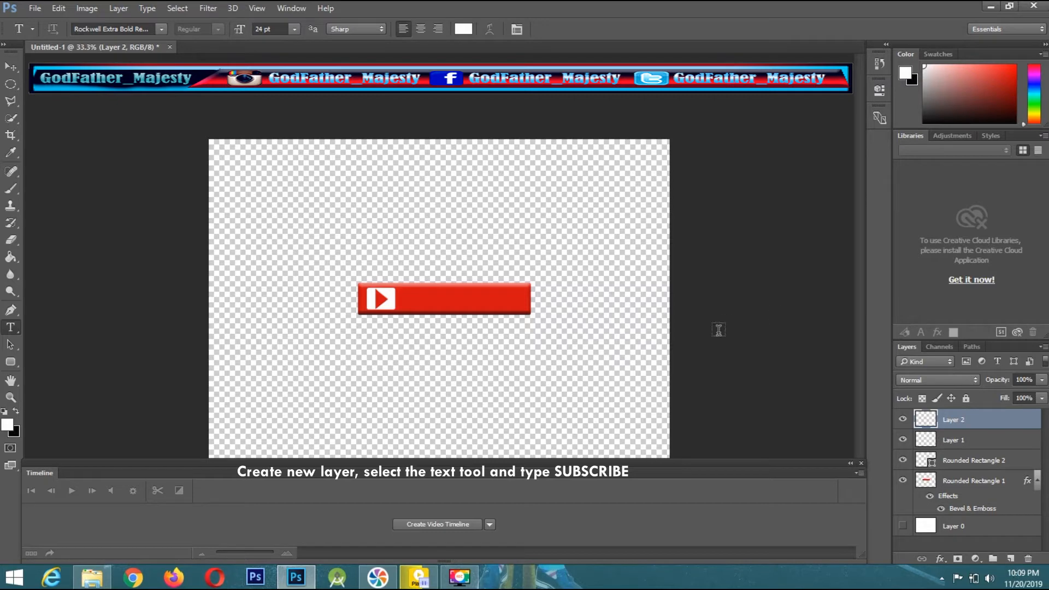
Add the white text SUBSCRIBE on the red bar, starting just beside the play icon
click(409, 298)
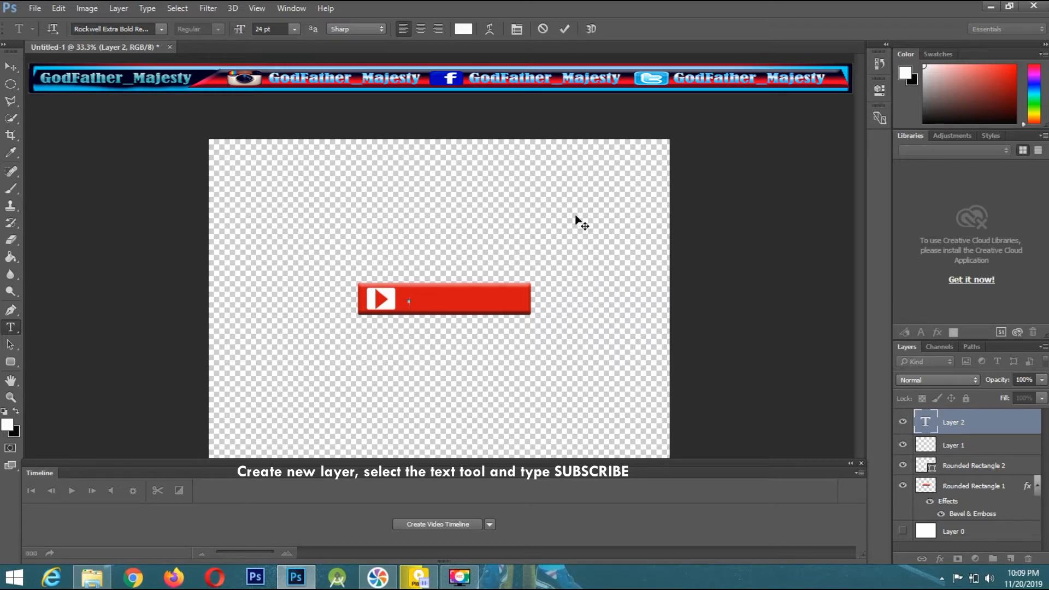
text(SUBSCR)
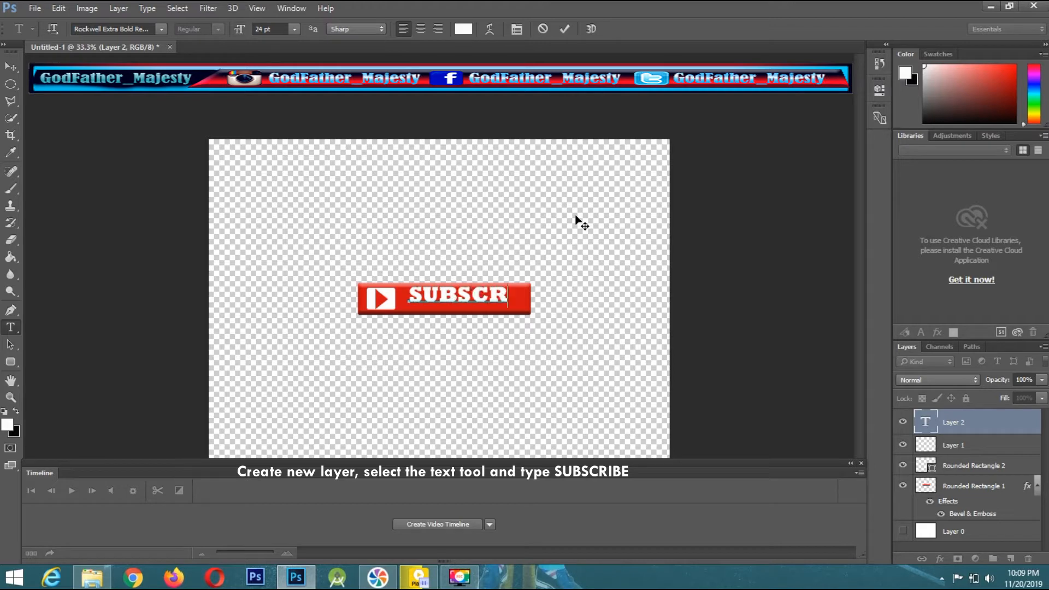
text(IBE)
click(565, 30)
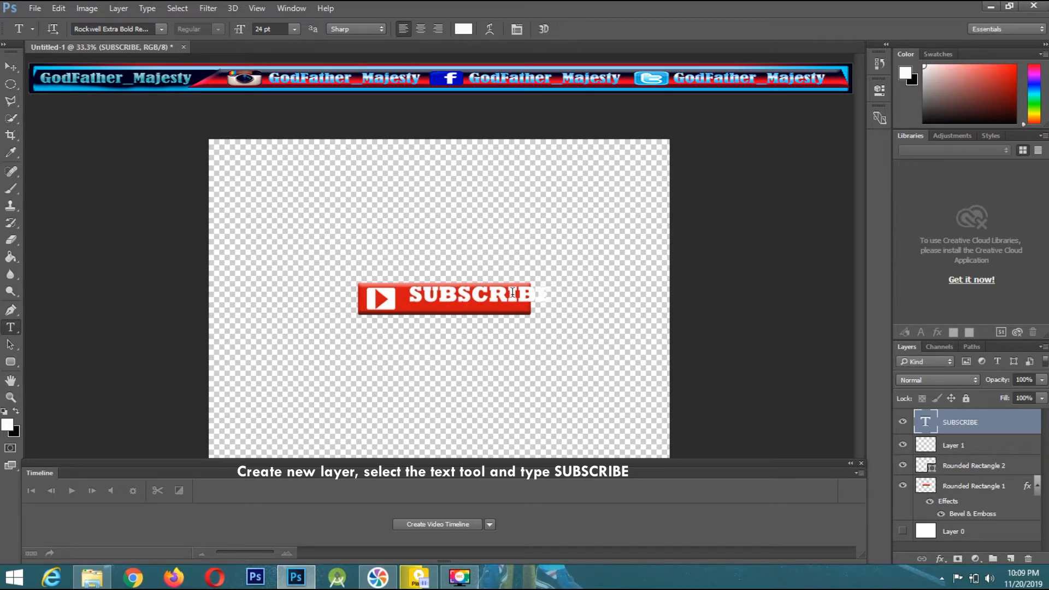
click(496, 297)
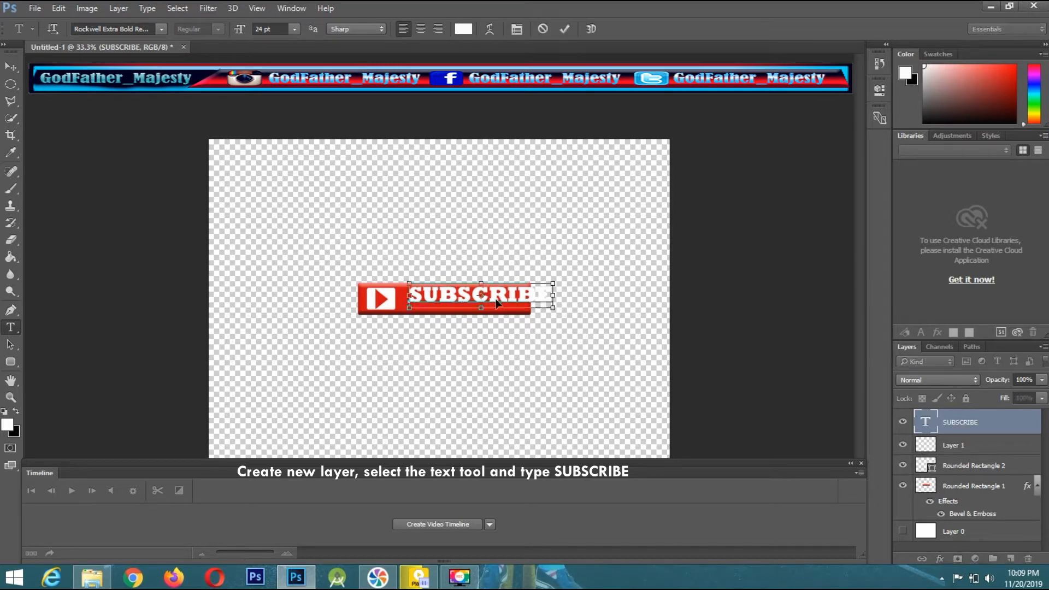
click(542, 29)
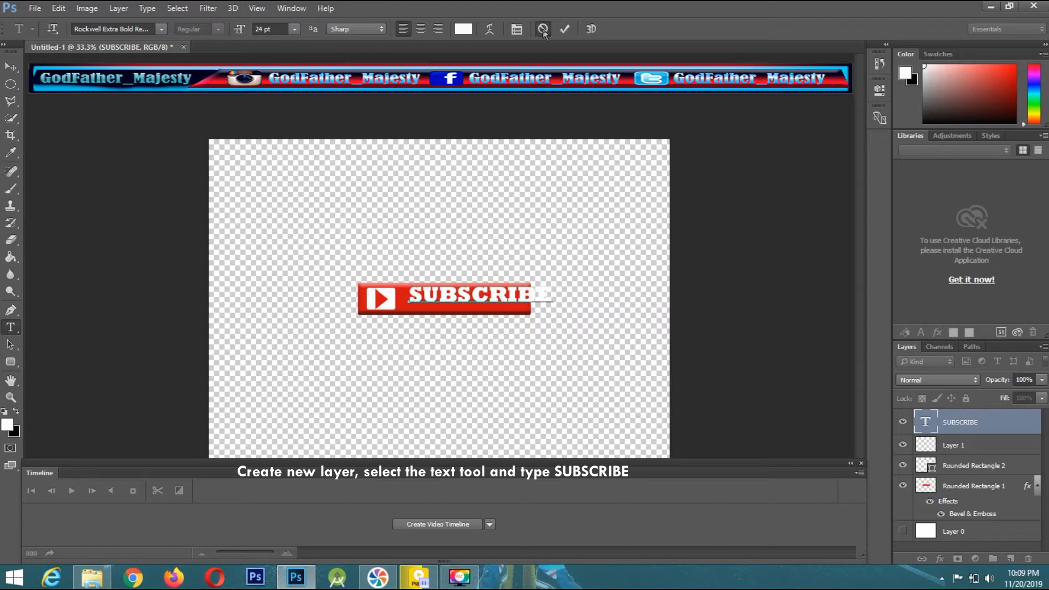